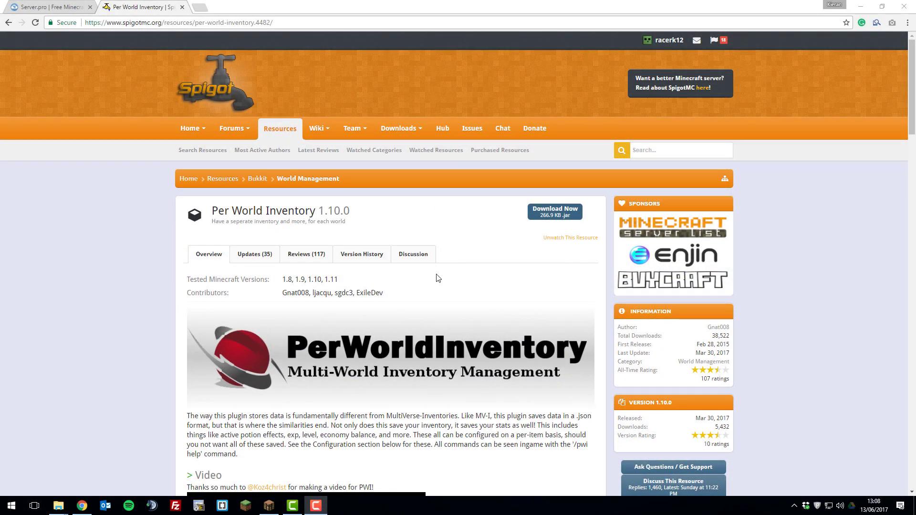
- Download the Per World Inventory 1.10.0 jar from its SpigotMC page into Downloads
{"action": "scroll", "coordinate": [438, 277], "scroll_direction": "down", "scroll_amount": 3}
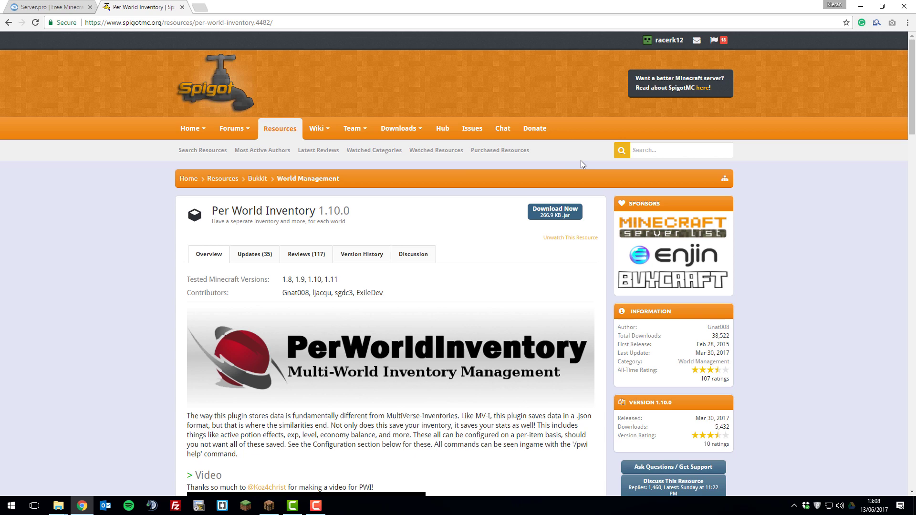
{"action": "left_click", "coordinate": [547, 212]}
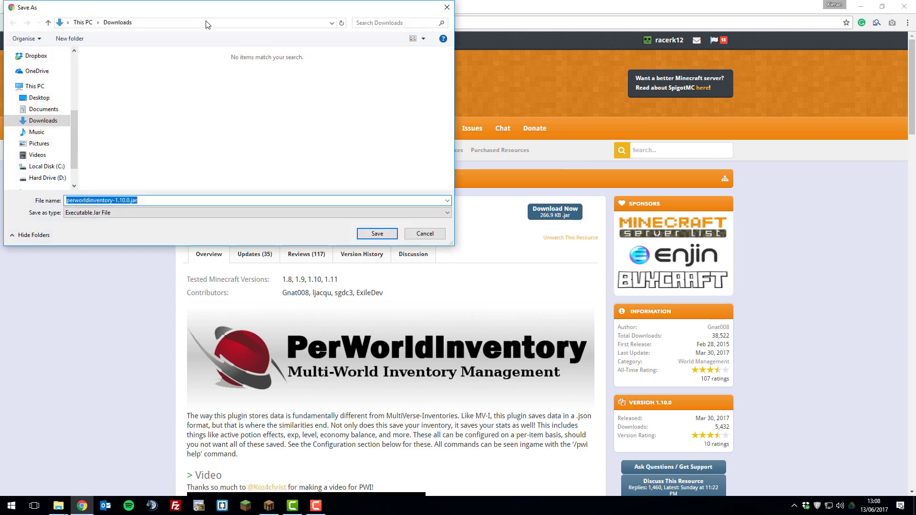
{"action": "left_click", "coordinate": [375, 231]}
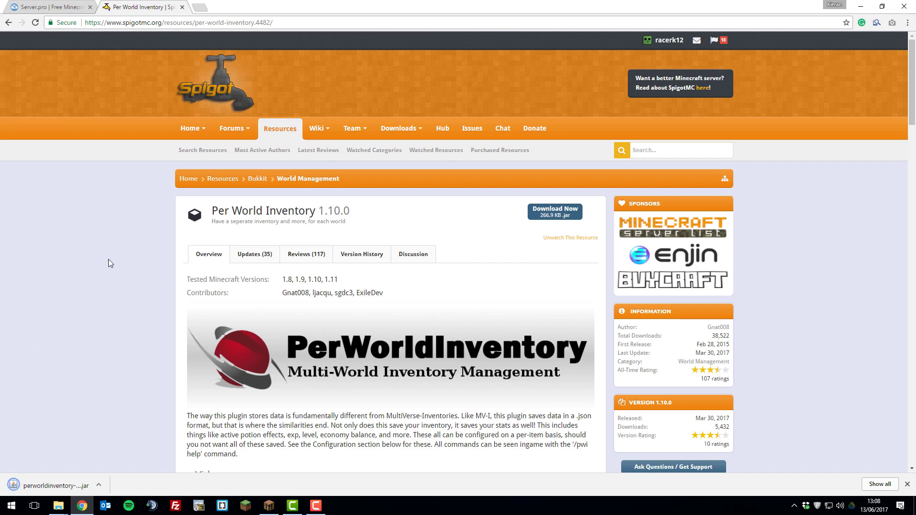
- Open the server's plugins folder in the Server.pro File Manager
{"action": "left_click", "coordinate": [66, 10]}
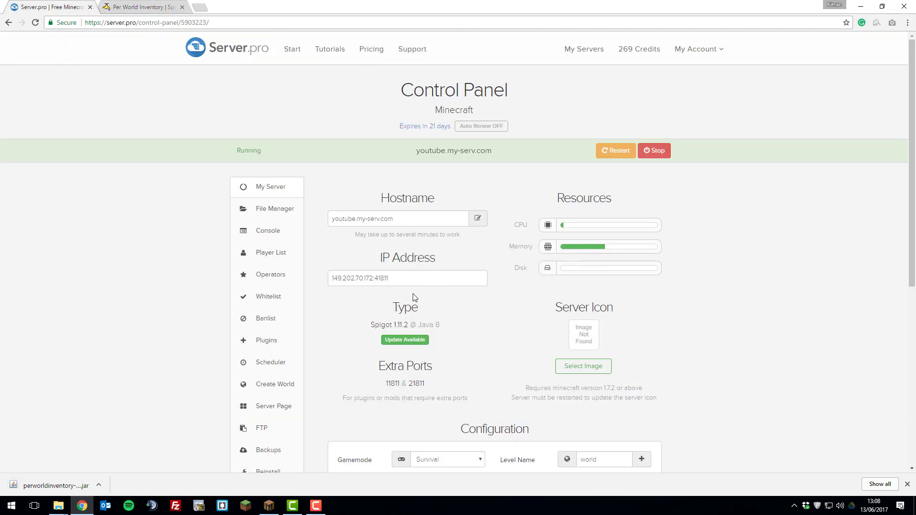
{"action": "left_click", "coordinate": [285, 209]}
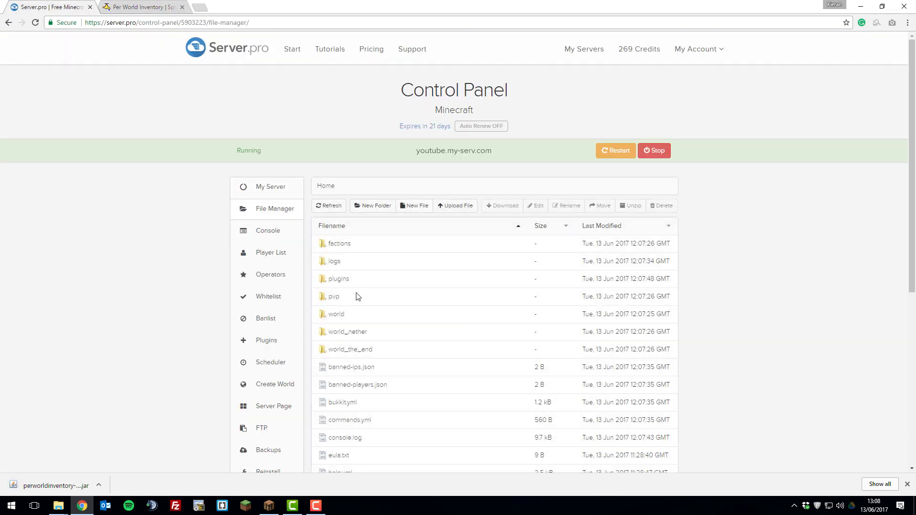
{"action": "double_click", "coordinate": [338, 281]}
- Upload perworldinventory-1.10.0.jar from the computer into the plugins folder
{"action": "left_click", "coordinate": [453, 208]}
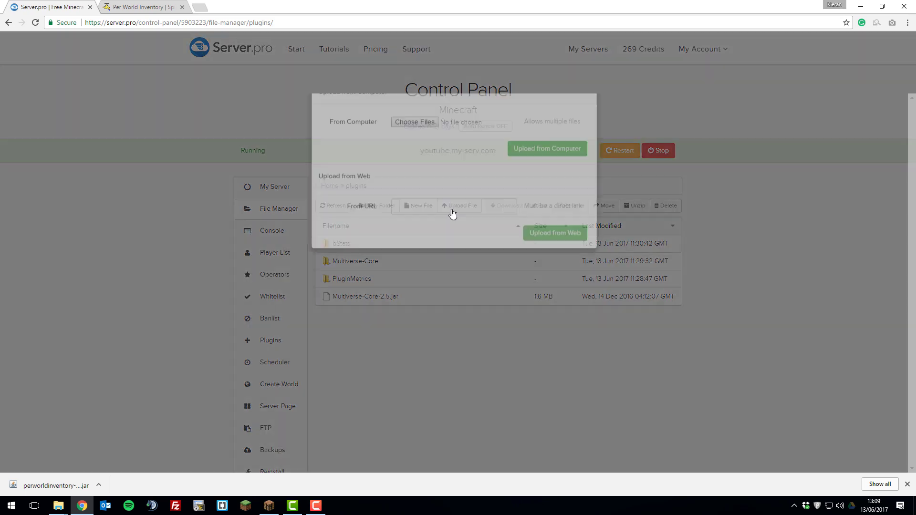
{"action": "left_click", "coordinate": [423, 155]}
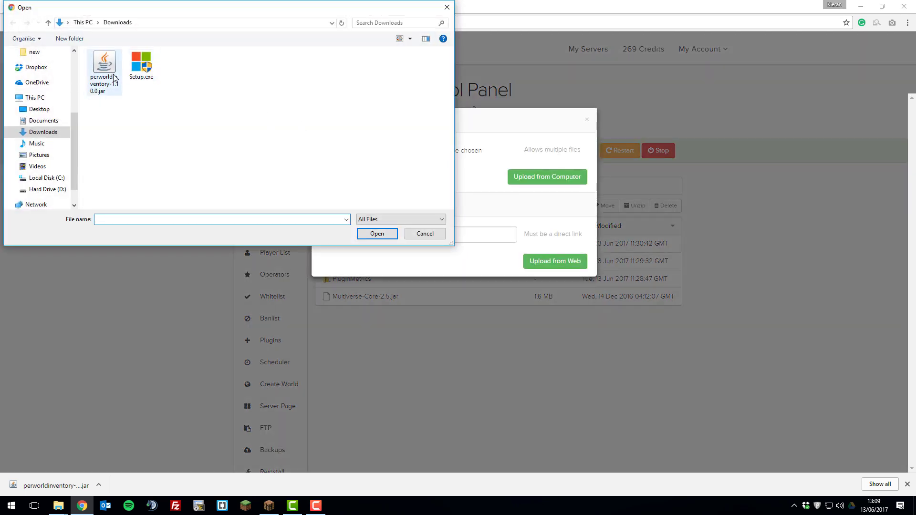
{"action": "left_click", "coordinate": [108, 85]}
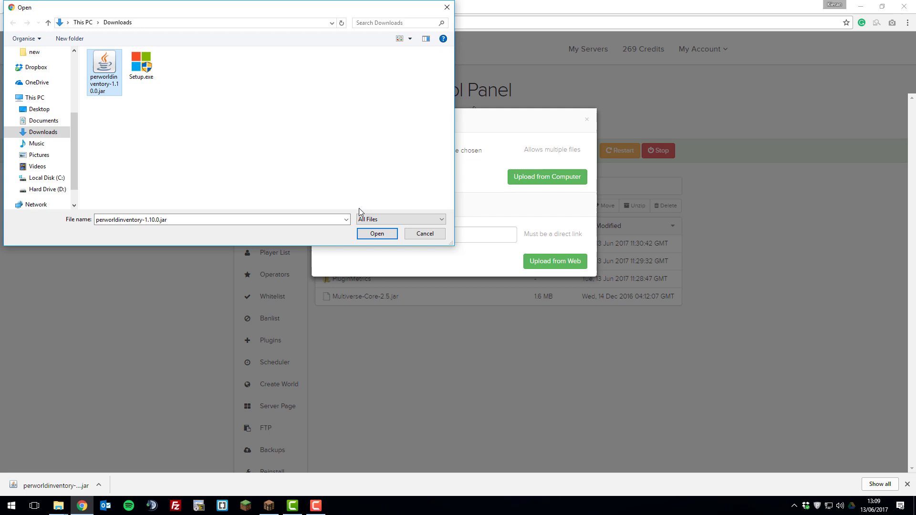
{"action": "left_click", "coordinate": [377, 234]}
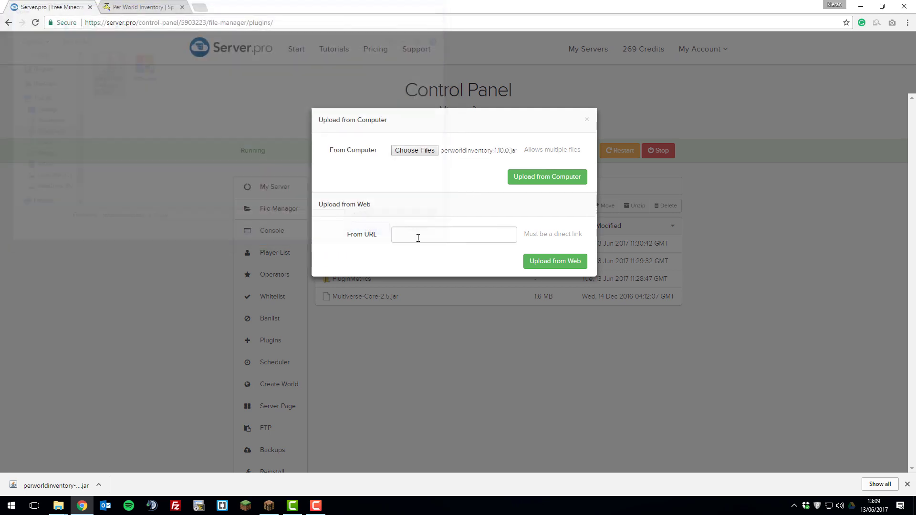
{"action": "left_click", "coordinate": [542, 180]}
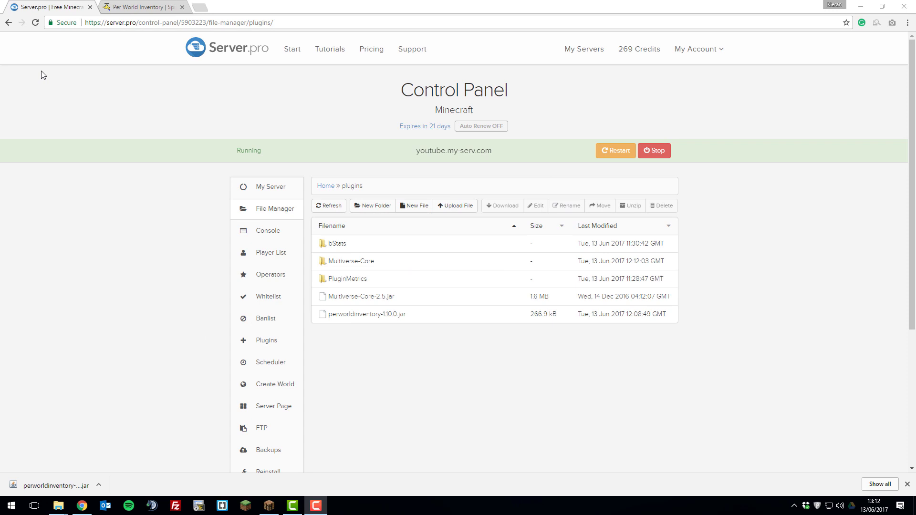
- Refresh plugins and open PerWorldInventory's worlds.yml in the editor to view the SURVIVAL group
{"action": "left_click", "coordinate": [35, 22]}
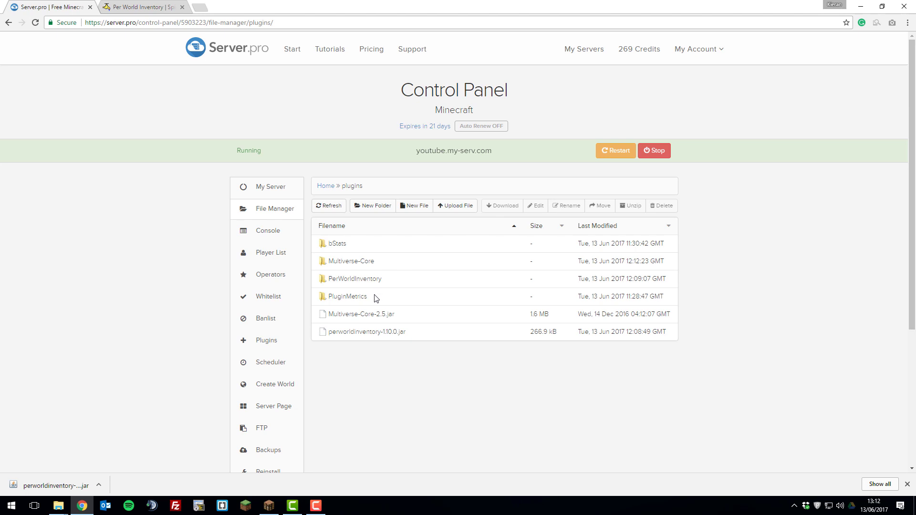
{"action": "left_click", "coordinate": [380, 282]}
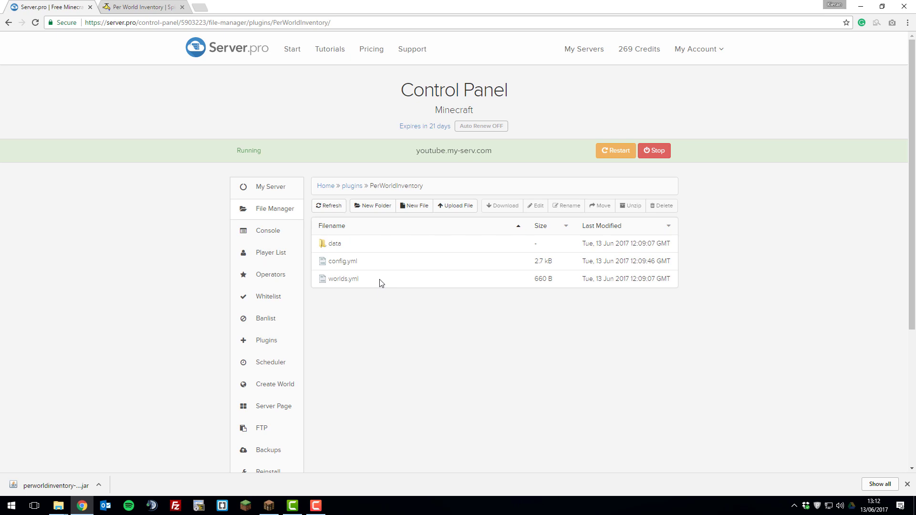
{"action": "left_click", "coordinate": [343, 279]}
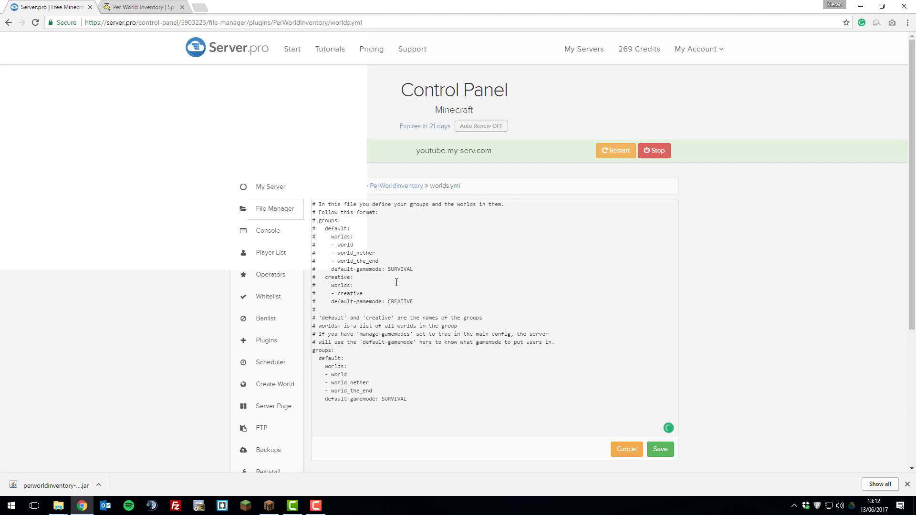
{"action": "left_click", "coordinate": [397, 283]}
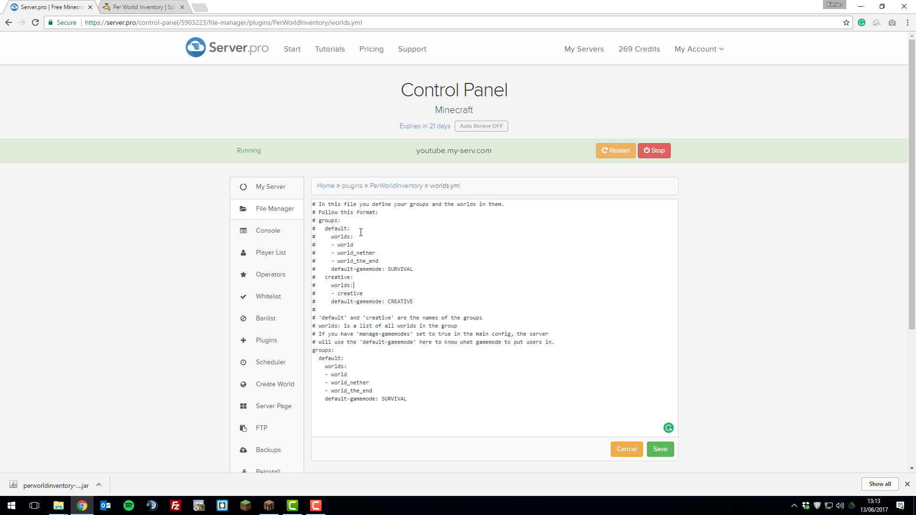
- Back at Home, select the world, world_nether, world_the_end, pvp and factions folders
{"action": "left_click", "coordinate": [326, 187]}
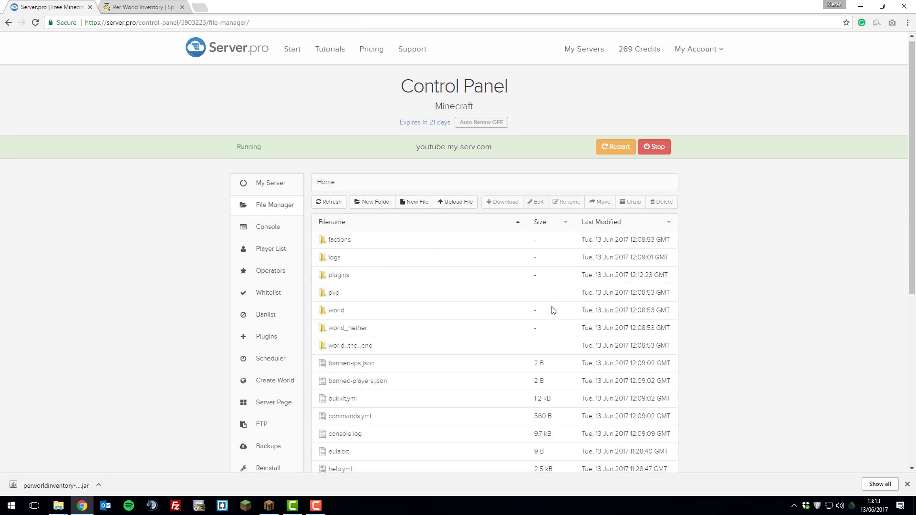
{"action": "scroll", "coordinate": [420, 249], "scroll_direction": "down", "scroll_amount": 3}
{"action": "scroll", "coordinate": [358, 276], "scroll_direction": "up", "scroll_amount": 2}
{"action": "left_click", "coordinate": [359, 273]}
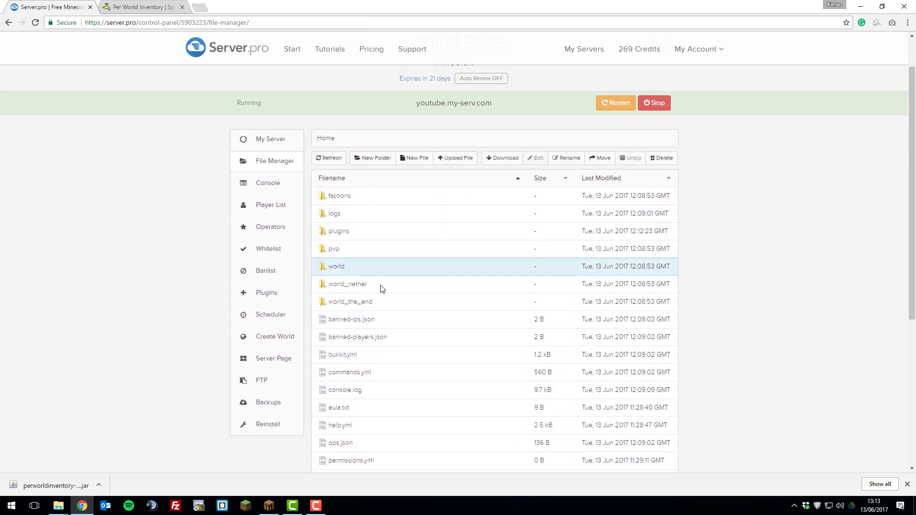
{"action": "left_click", "coordinate": [401, 288], "text": "ctrl"}
{"action": "left_click", "coordinate": [381, 306], "text": "ctrl"}
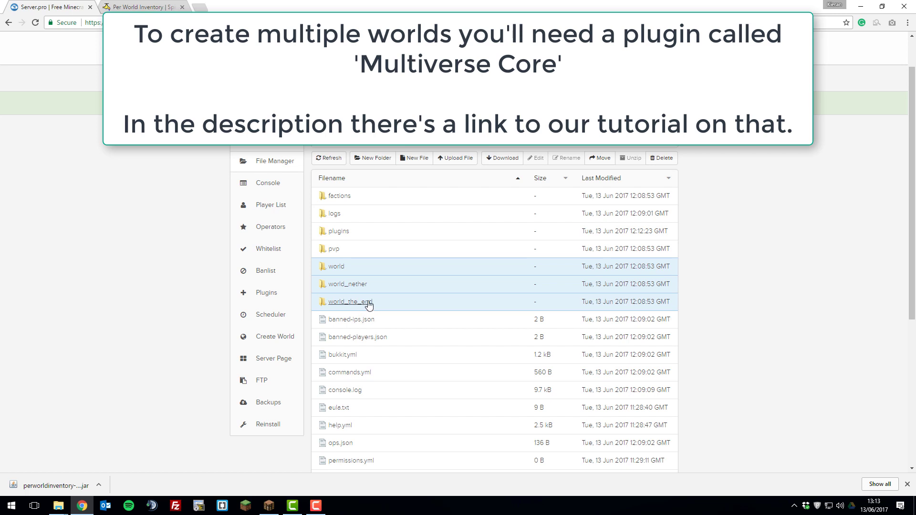
{"action": "left_click", "coordinate": [351, 251], "text": "ctrl"}
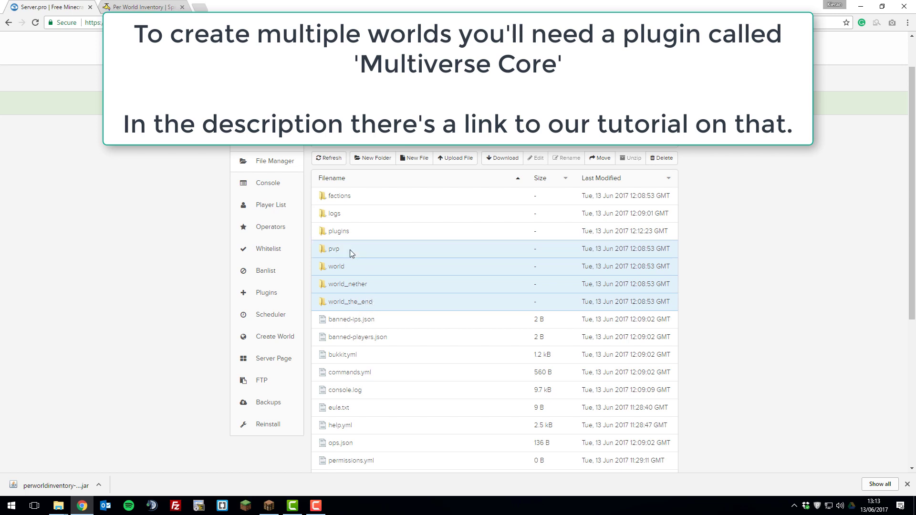
{"action": "left_click", "coordinate": [369, 195], "text": "ctrl"}
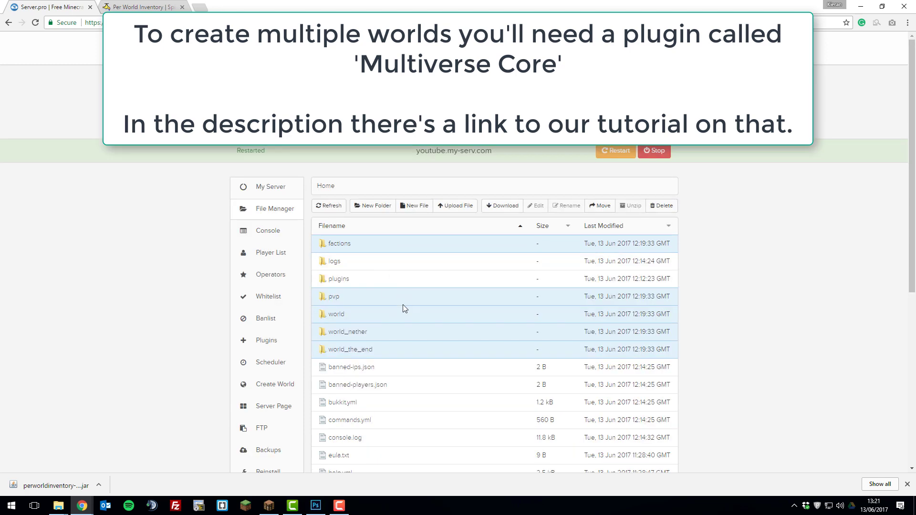
- Open plugins > PerWorldInventory > worlds.yml in the editor
{"action": "left_click", "coordinate": [346, 280]}
{"action": "left_click", "coordinate": [351, 281]}
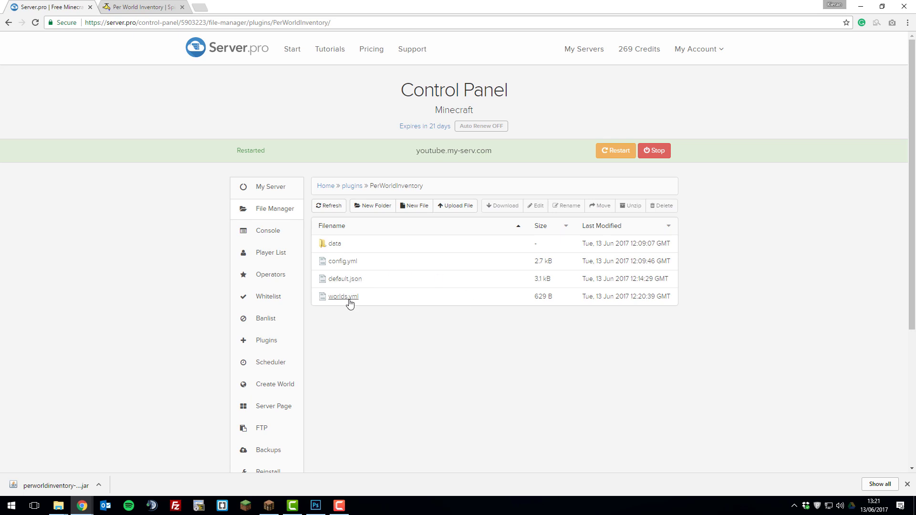
{"action": "left_click", "coordinate": [349, 299]}
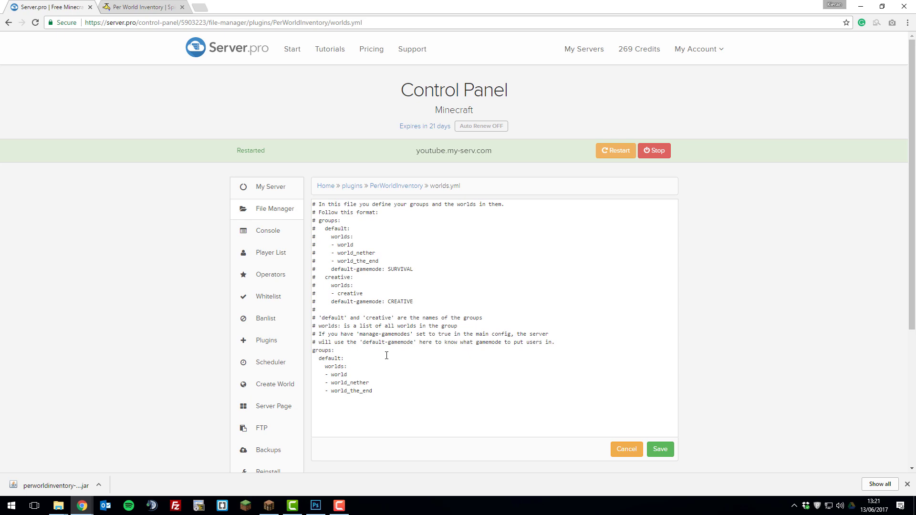
- Select the default group's world entries and place the cursor after world_the_end
{"action": "scroll", "coordinate": [384, 353], "scroll_direction": "down", "scroll_amount": 1}
{"action": "left_click", "coordinate": [381, 343]}
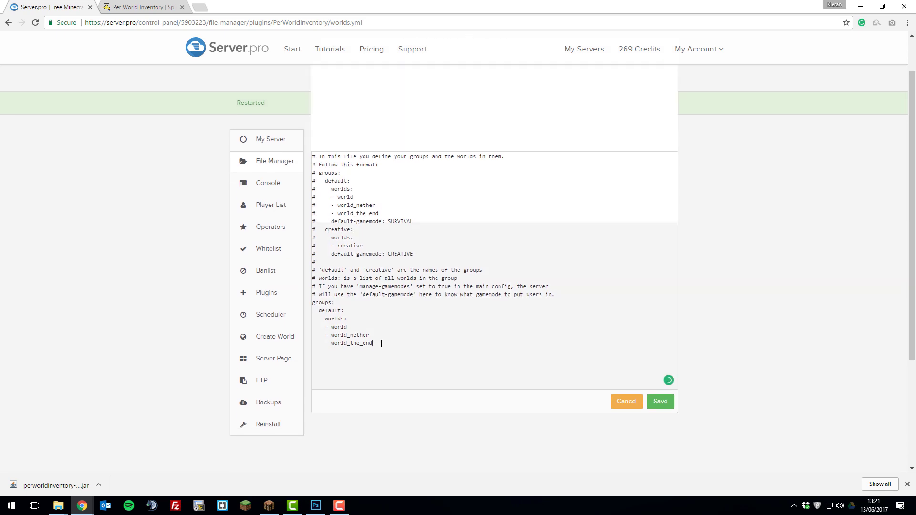
{"action": "left_click_drag", "start_coordinate": [381, 344], "coordinate": [313, 310]}
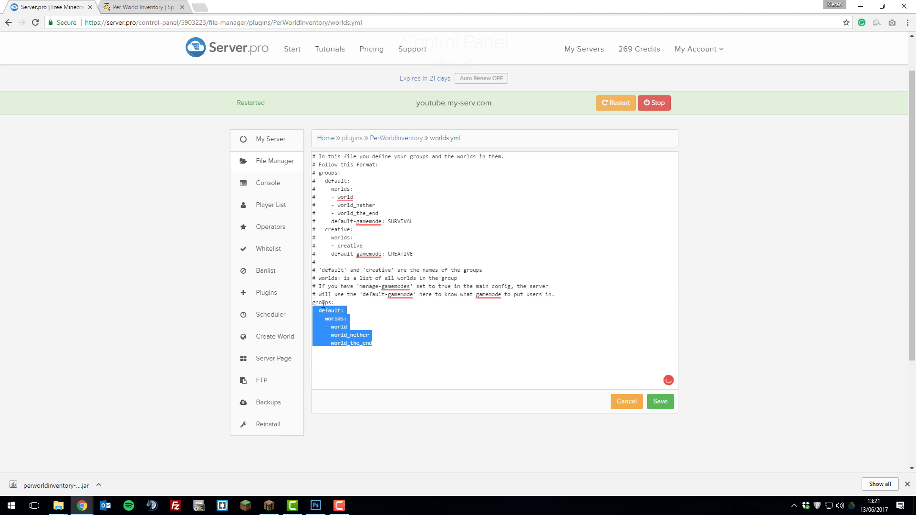
{"action": "left_click", "coordinate": [319, 311]}
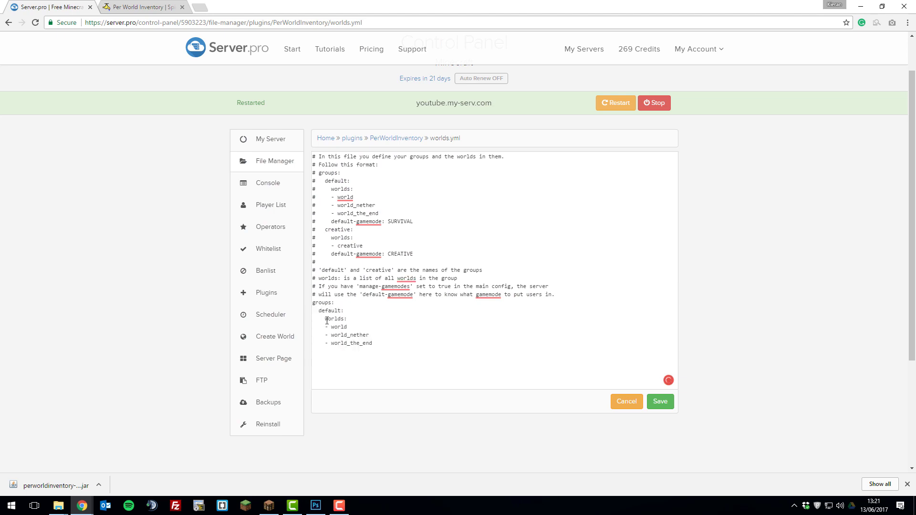
{"action": "left_click_drag", "start_coordinate": [325, 327], "coordinate": [353, 336]}
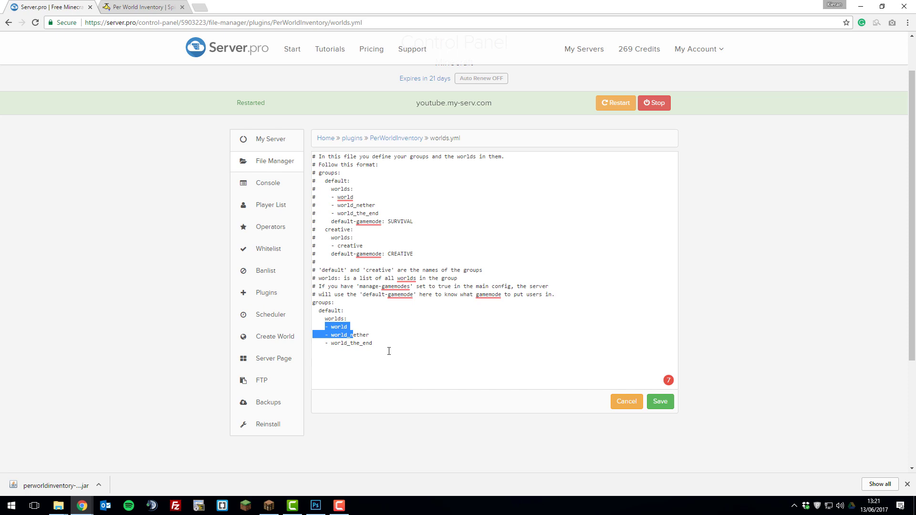
{"action": "left_click", "coordinate": [376, 344]}
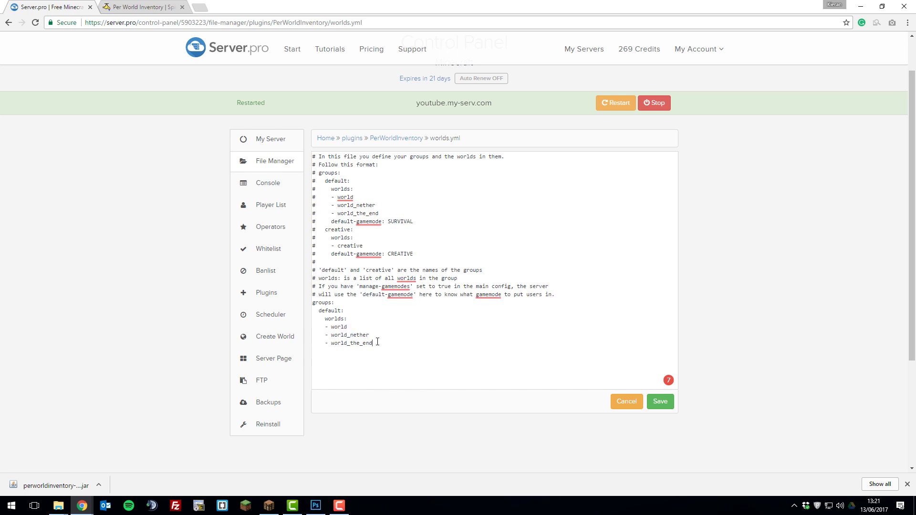
{"action": "left_click_drag", "start_coordinate": [377, 343], "coordinate": [310, 329]}
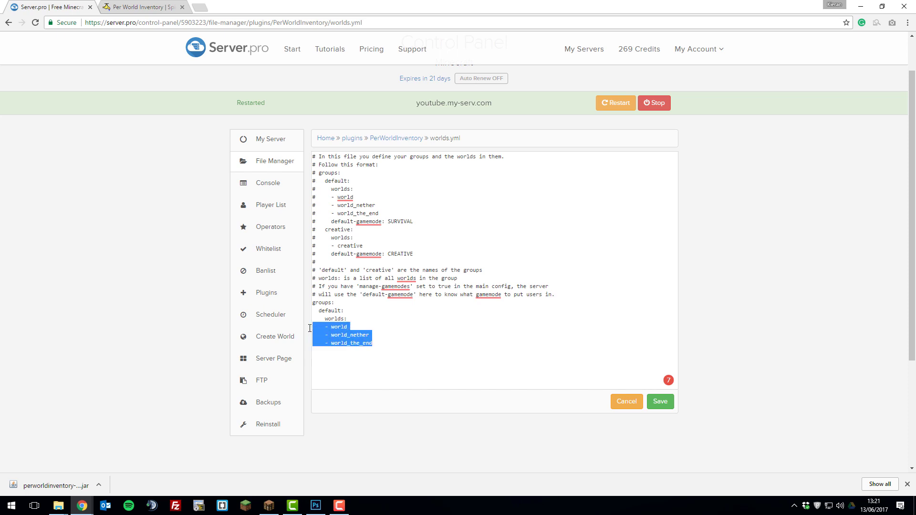
{"action": "left_click", "coordinate": [381, 341]}
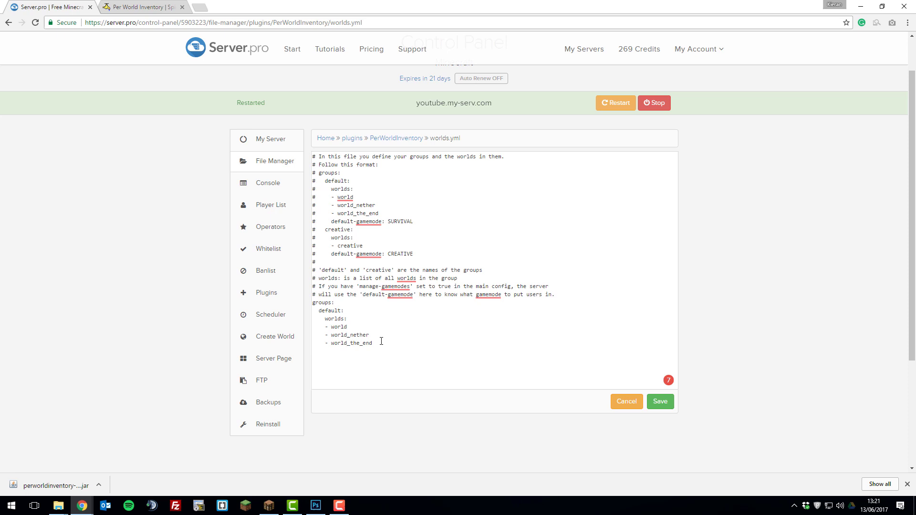
- Add a second group listing the worlds factions and pvp
{"action": "type", "text": "second"}
{"action": "type", "text": ":     "}
{"action": "type", "text": "worlds:     "}
{"action": "type", "text": "- factions"}
{"action": "key", "text": "Return"}
{"action": "type", "text": "- pvp"}
- Duplicate the second group as 'third' with worlds pvparena and survivalgame
{"action": "scroll", "coordinate": [377, 344], "scroll_direction": "down", "scroll_amount": 2}
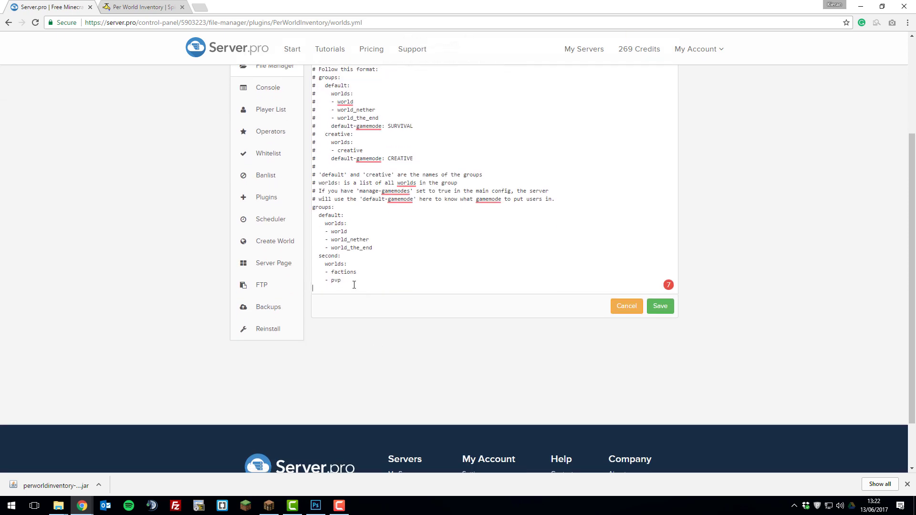
{"action": "left_click_drag", "start_coordinate": [353, 285], "coordinate": [313, 257]}
{"action": "key", "text": "ctrl+c"}
{"action": "left_click", "coordinate": [349, 283]}
{"action": "key", "text": "Return"}
{"action": "key", "text": "ctrl+v"}
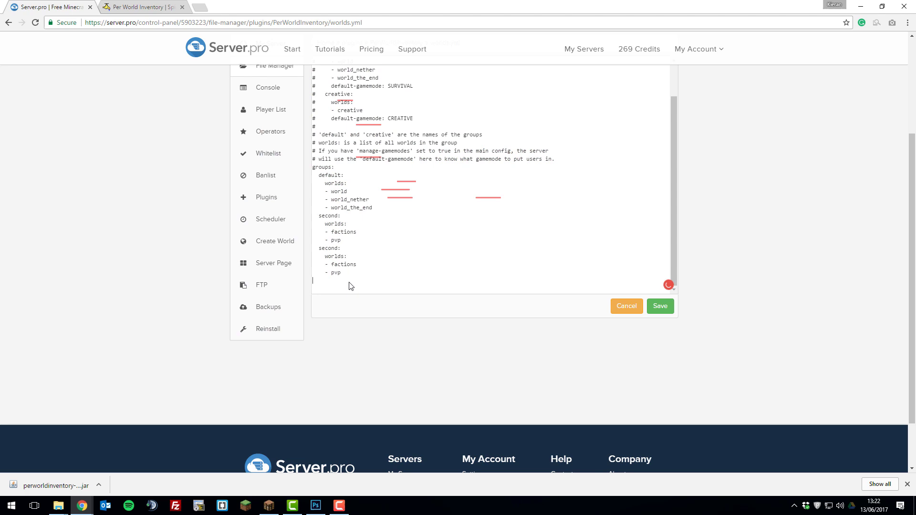
{"action": "double_click", "coordinate": [333, 248]}
{"action": "type", "text": "third:"}
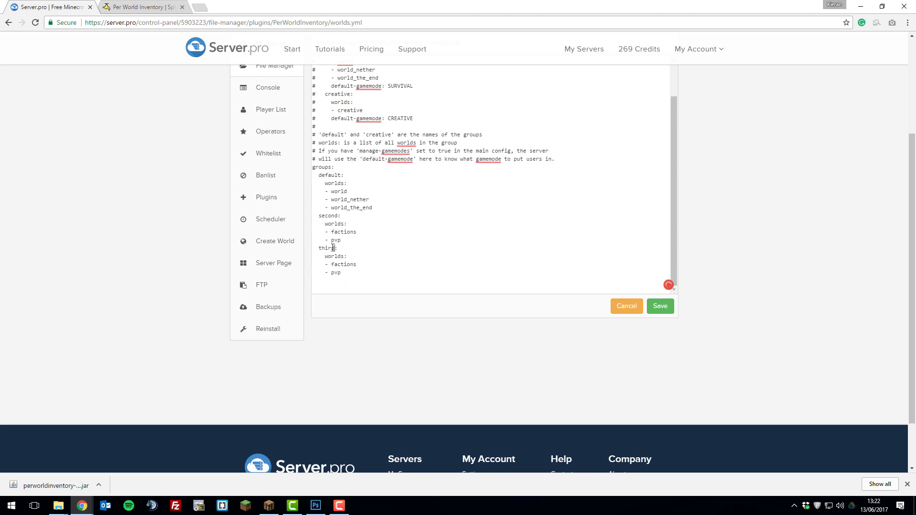
{"action": "double_click", "coordinate": [344, 262]}
{"action": "type", "text": "pvparena"}
{"action": "key", "text": "BackSpace"}
{"action": "key", "text": "BackSpace"}
{"action": "key", "text": "BackSpace"}
{"action": "type", "text": "survivalgame"}
- Move world_nether and world_the_end into second and delete the third group
{"action": "left_click_drag", "start_coordinate": [374, 205], "coordinate": [351, 240]}
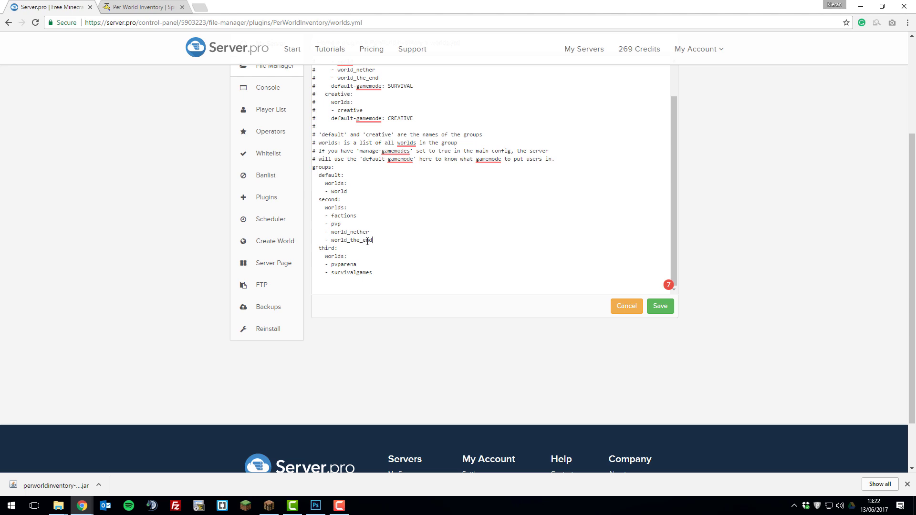
{"action": "scroll", "coordinate": [367, 240], "scroll_direction": "up", "scroll_amount": 2}
{"action": "scroll", "coordinate": [369, 248], "scroll_direction": "down", "scroll_amount": 1}
{"action": "left_click_drag", "start_coordinate": [377, 272], "coordinate": [307, 248]}
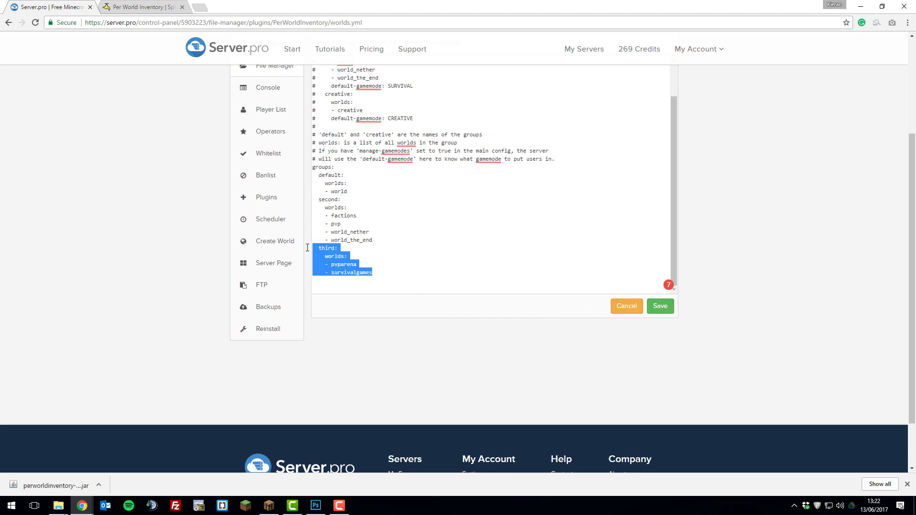
{"action": "key", "text": "BackSpace"}
{"action": "key", "text": "BackSpace"}
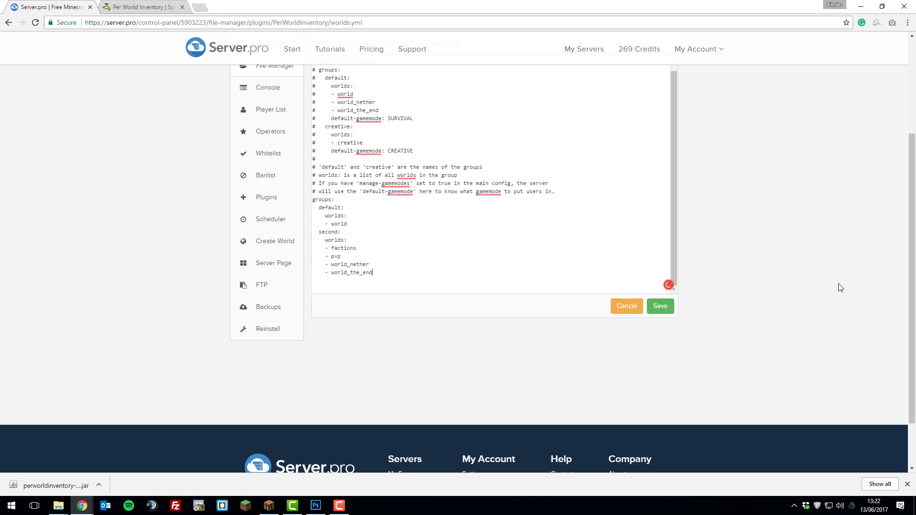
- Save worlds.yml and review config.yml's settings, including the can-fly comment
{"action": "left_click", "coordinate": [660, 306]}
{"action": "scroll", "coordinate": [485, 304], "scroll_direction": "up", "scroll_amount": 3}
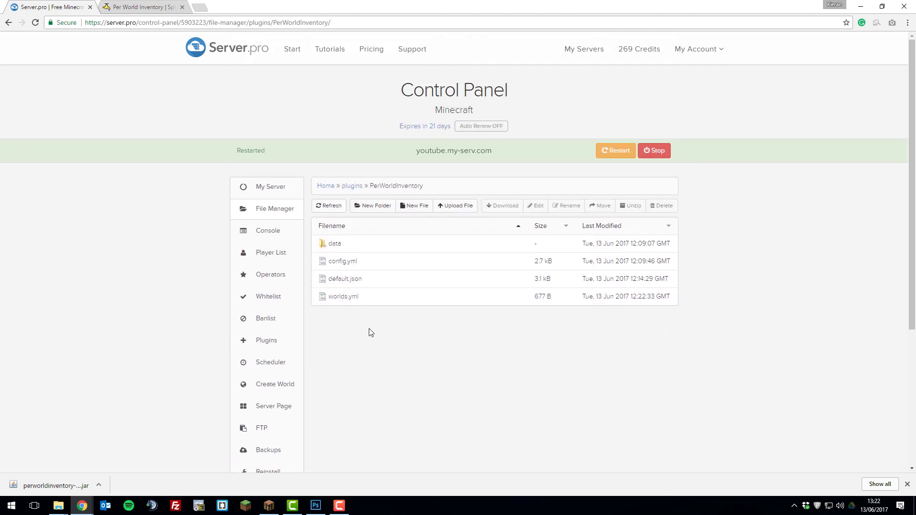
{"action": "left_click", "coordinate": [345, 263]}
{"action": "scroll", "coordinate": [491, 320], "scroll_direction": "down", "scroll_amount": 15}
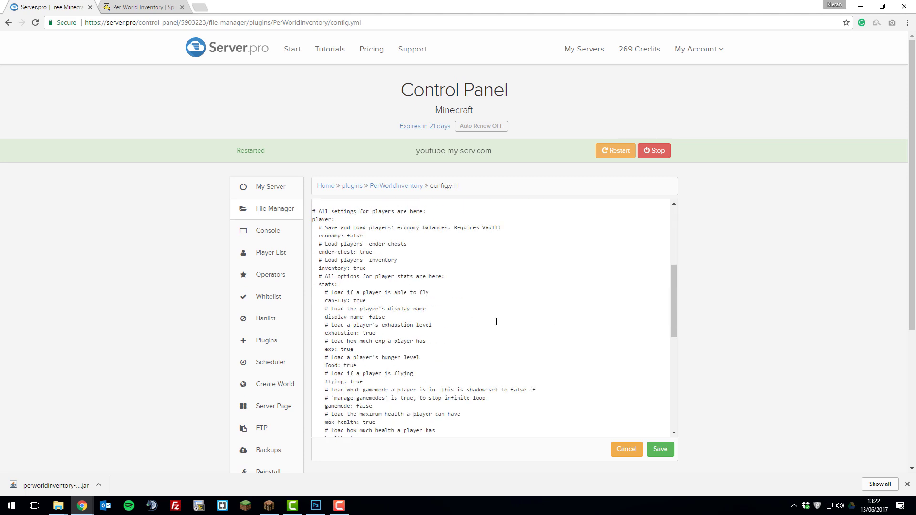
{"action": "scroll", "coordinate": [480, 311], "scroll_direction": "down", "scroll_amount": 2}
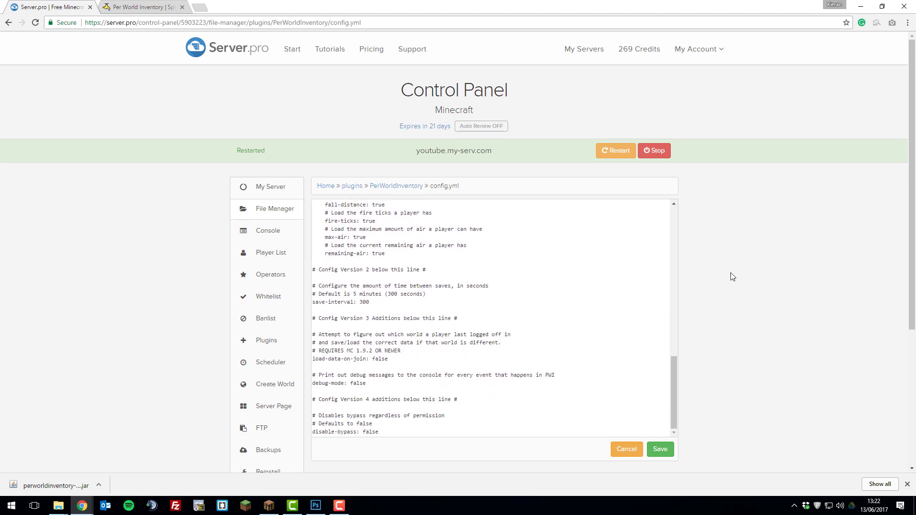
{"action": "scroll", "coordinate": [730, 274], "scroll_direction": "down", "scroll_amount": 2}
{"action": "scroll", "coordinate": [479, 282], "scroll_direction": "up", "scroll_amount": 2}
{"action": "scroll", "coordinate": [480, 281], "scroll_direction": "up", "scroll_amount": 8}
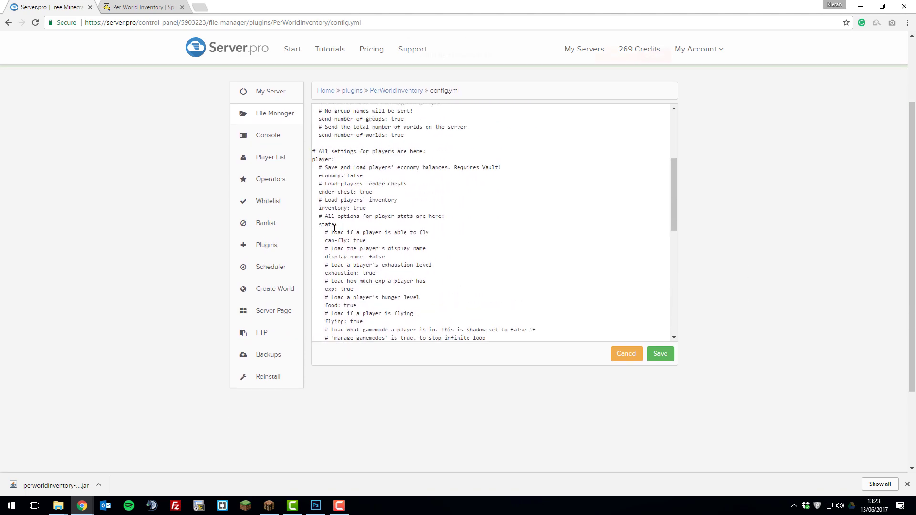
{"action": "left_click_drag", "start_coordinate": [322, 233], "coordinate": [432, 233]}
{"action": "left_click", "coordinate": [456, 243]}
{"action": "scroll", "coordinate": [457, 246], "scroll_direction": "up", "scroll_amount": 2}
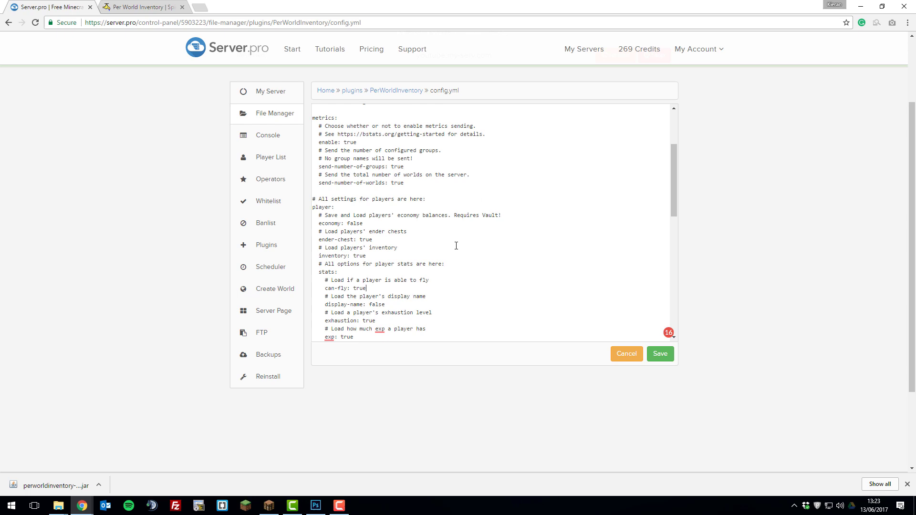
{"action": "scroll", "coordinate": [456, 245], "scroll_direction": "up", "scroll_amount": 4}
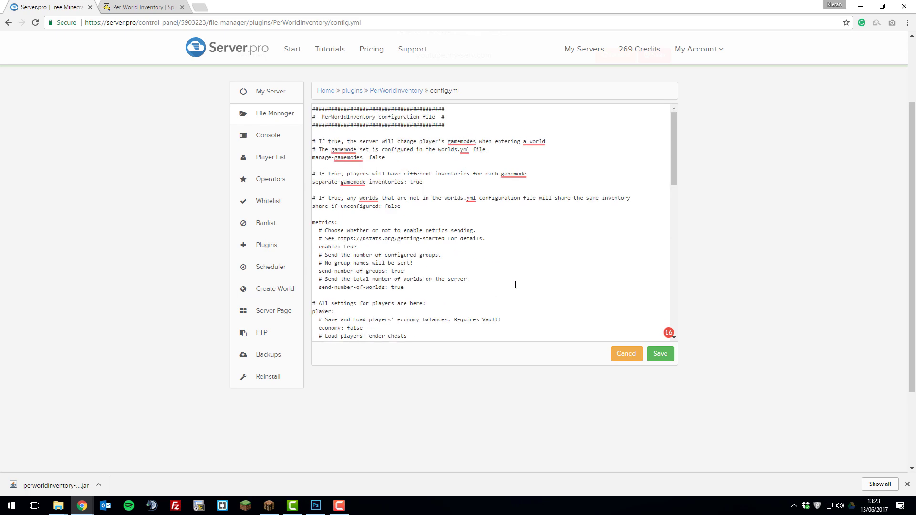
- Save config.yml, restart the server, and open Minecraft's Multiplayer screen
{"action": "left_click", "coordinate": [661, 356]}
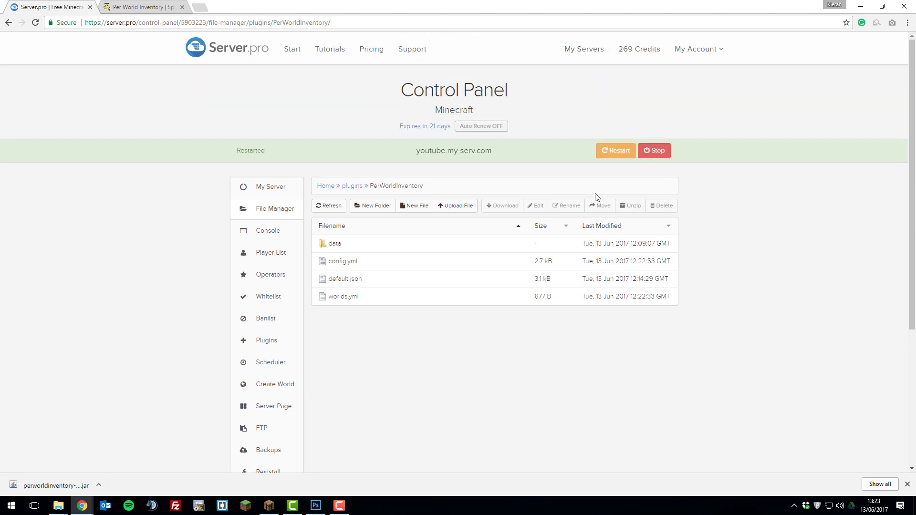
{"action": "left_click", "coordinate": [610, 151]}
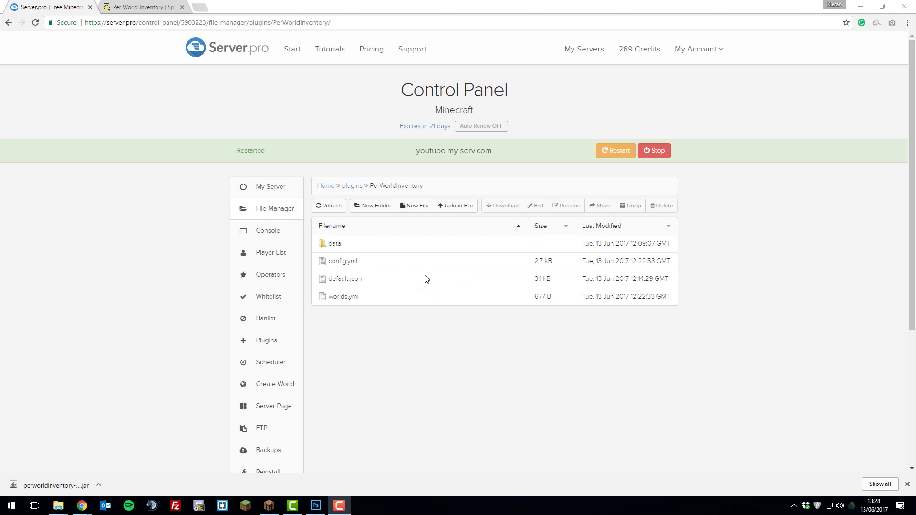
{"action": "left_click", "coordinate": [268, 505]}
- Join the server via Direct Connect and walk out of the cave
{"action": "left_click", "coordinate": [459, 344]}
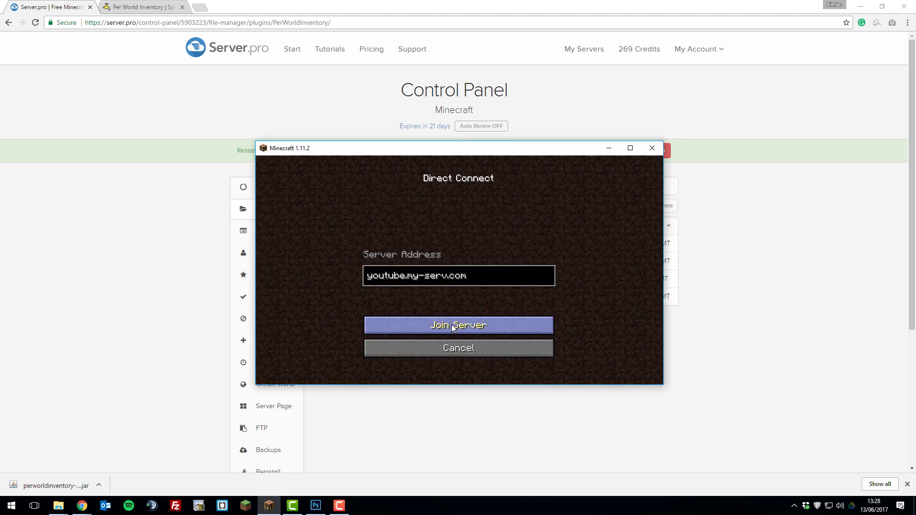
{"action": "left_click", "coordinate": [451, 325]}
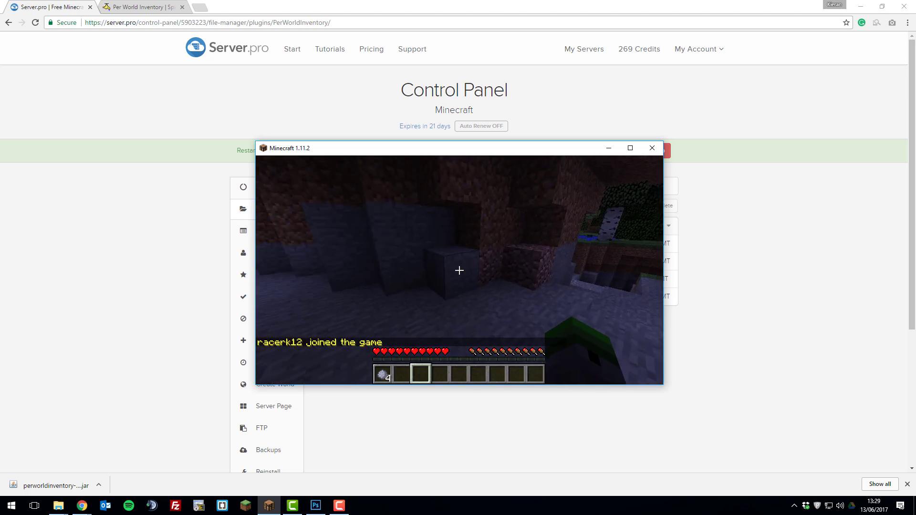
{"action": "key", "text": "w"}
{"action": "scroll", "coordinate": [459, 271], "scroll_direction": "up", "scroll_amount": 1}
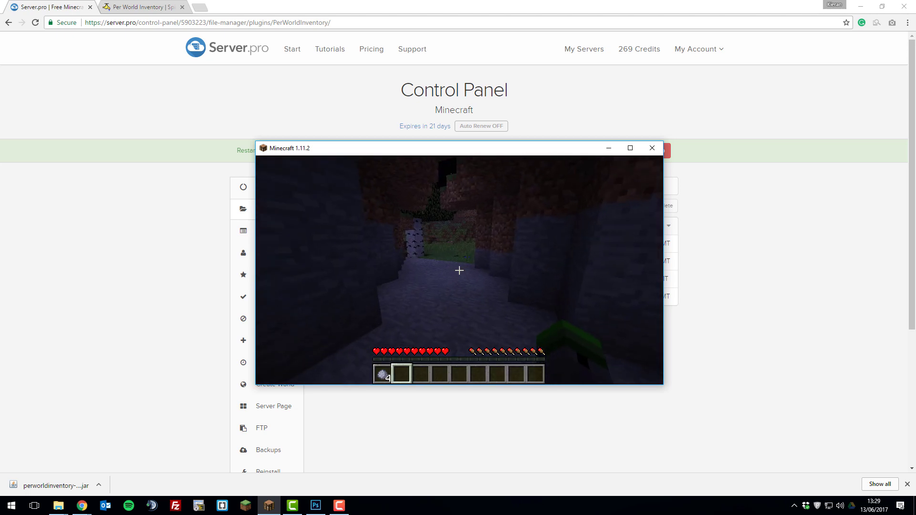
{"action": "key", "text": "w"}
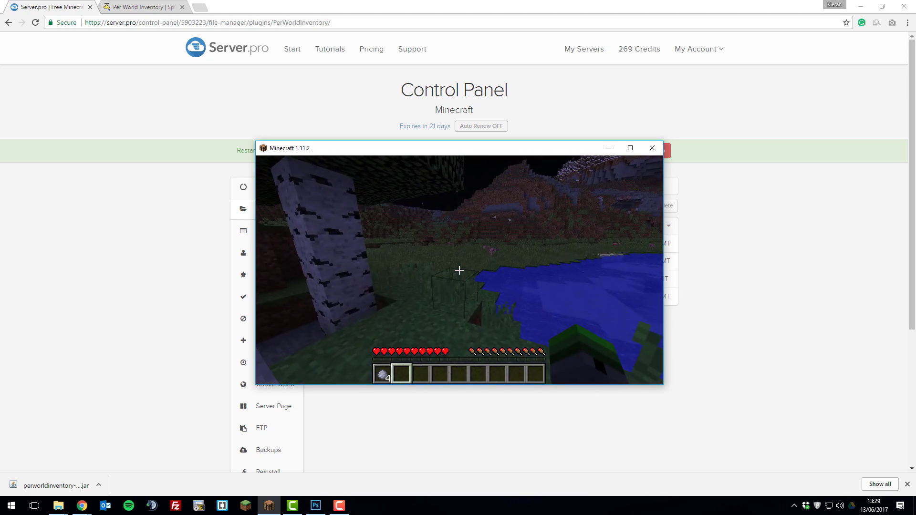
- Turn toward the trees and enter 'mvtp game' in the chat command line
{"action": "scroll", "coordinate": [459, 270], "scroll_direction": "up", "scroll_amount": 1}
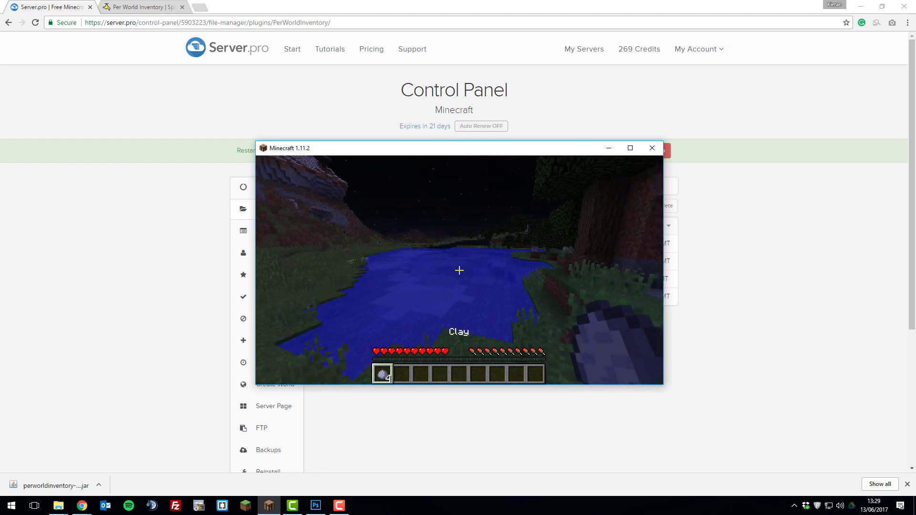
{"action": "key", "text": "w"}
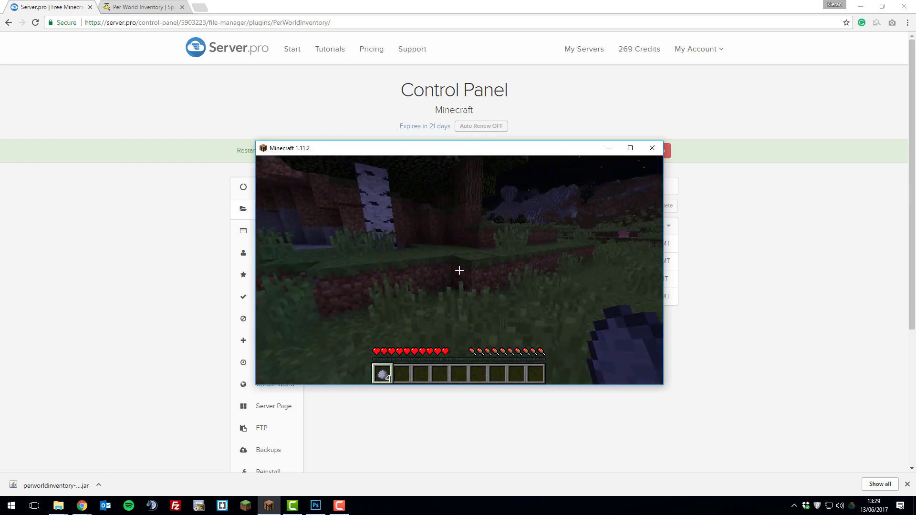
{"action": "key", "text": "slash"}
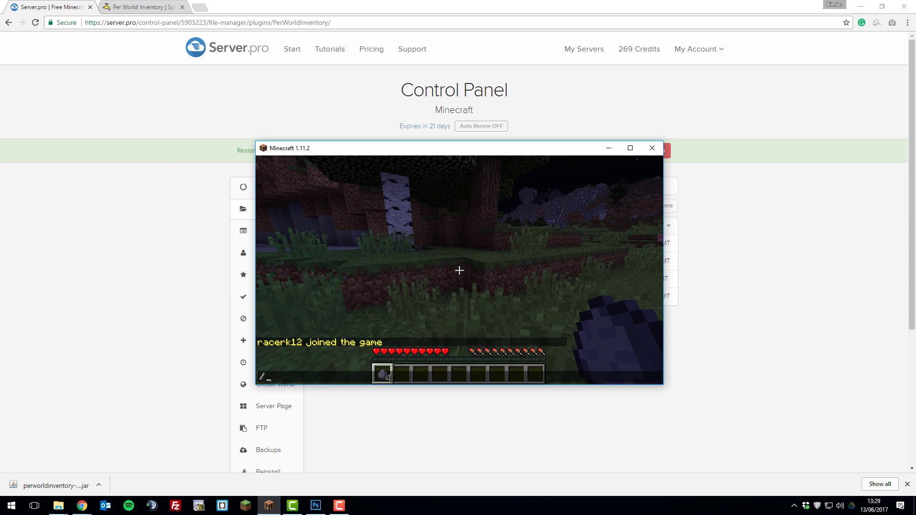
{"action": "type", "text": "mvtp"}
{"action": "type", "text": " game"}
- Run the 'mvtp game' teleport, then teleport to the factions world with /mvtp factions
{"action": "key", "text": "Return"}
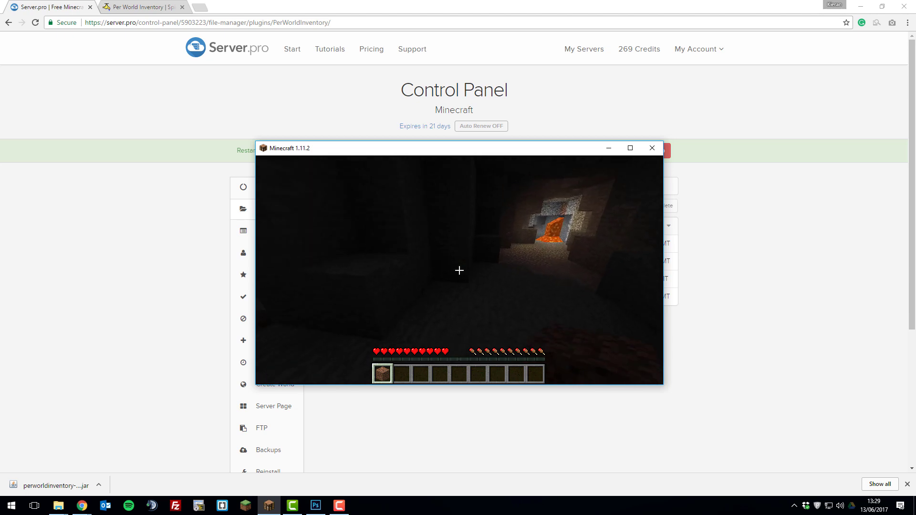
{"action": "key", "text": "t"}
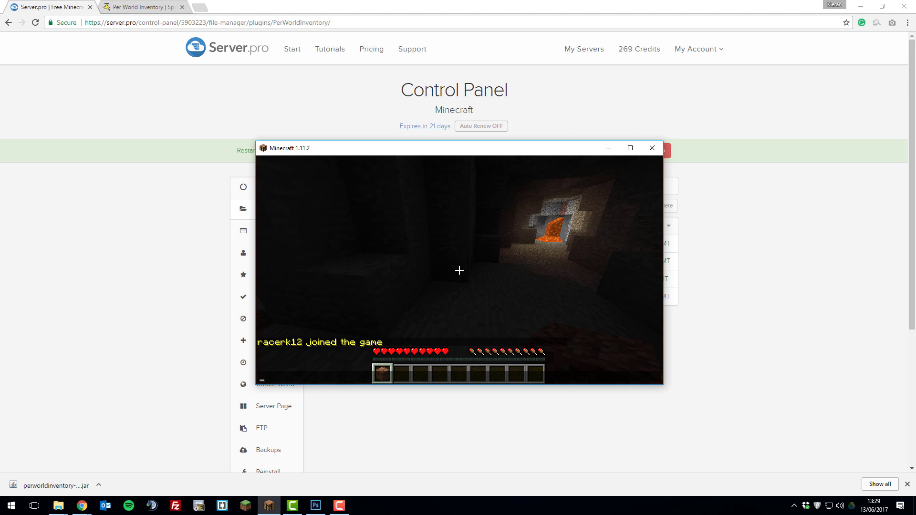
{"action": "type", "text": "/mvtp facto"}
{"action": "key", "text": "BackSpace"}
{"action": "type", "text": "ions"}
{"action": "key", "text": "Return"}
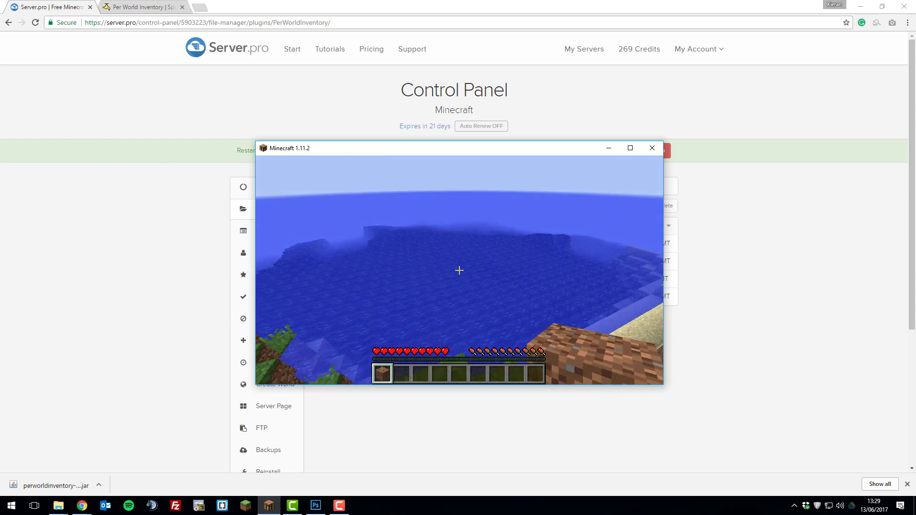
- Teleport to world_nether with /mvtp world_nether, still holding dirt
{"action": "key", "text": "t"}
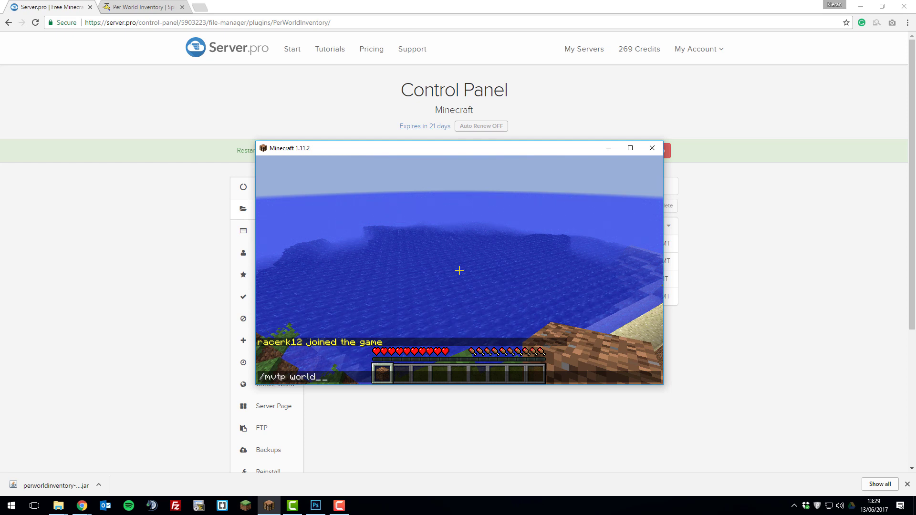
{"action": "type", "text": "/mvtp world_nether"}
{"action": "key", "text": "Return"}
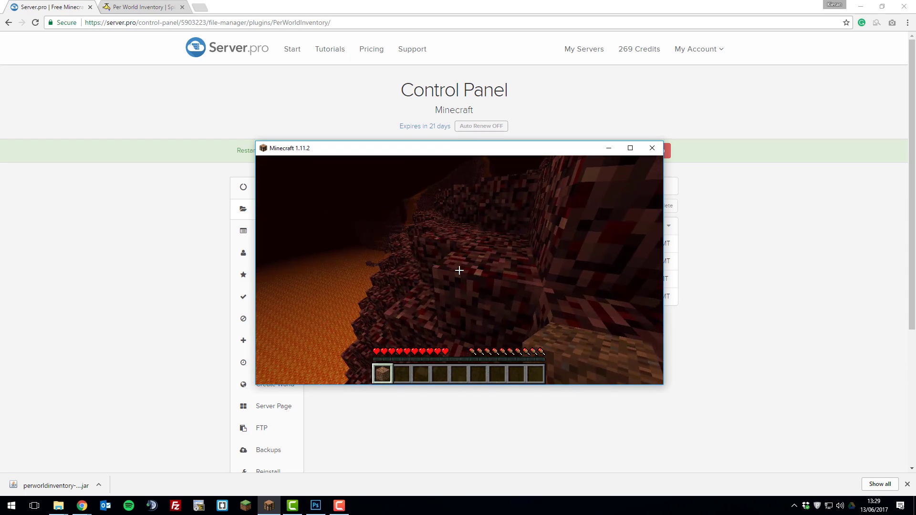
- Run /mvtp world to return to the overworld holding clay, then walk toward the pond
{"action": "type", "text": "/mvtp world"}
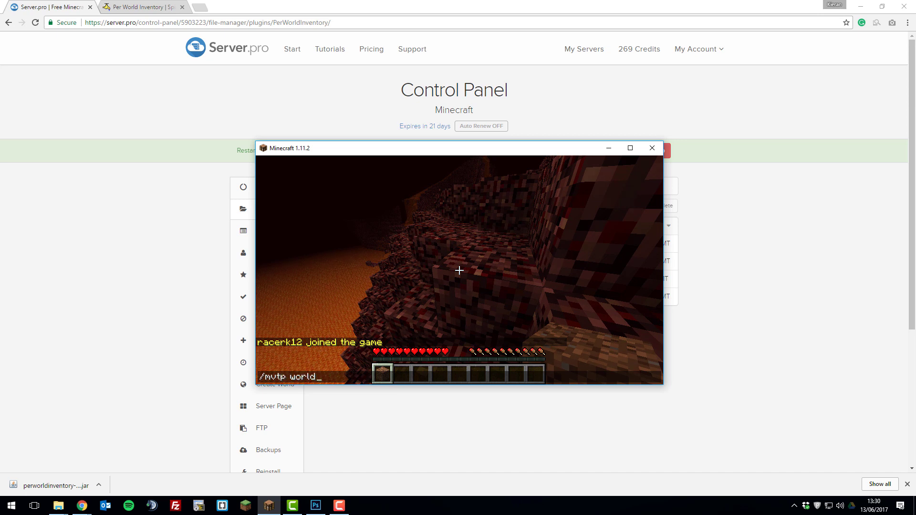
{"action": "key", "text": "Return"}
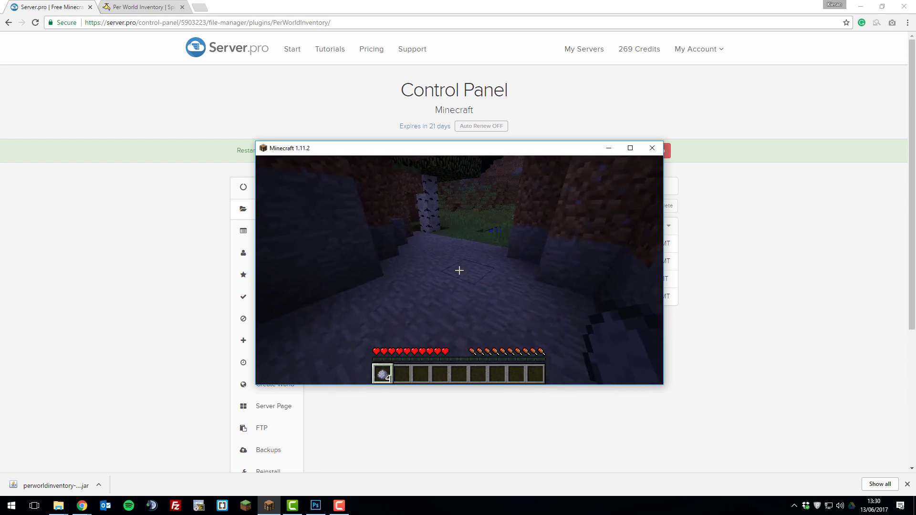
{"action": "key", "text": "w"}
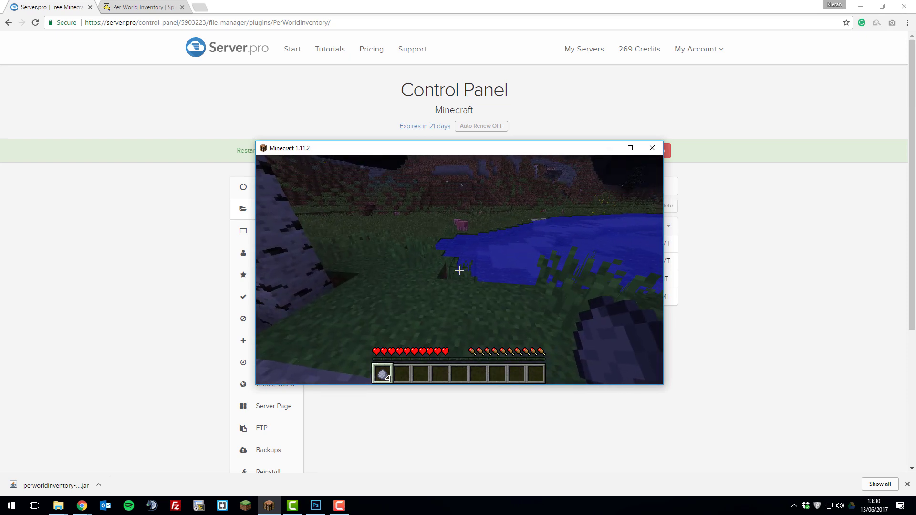